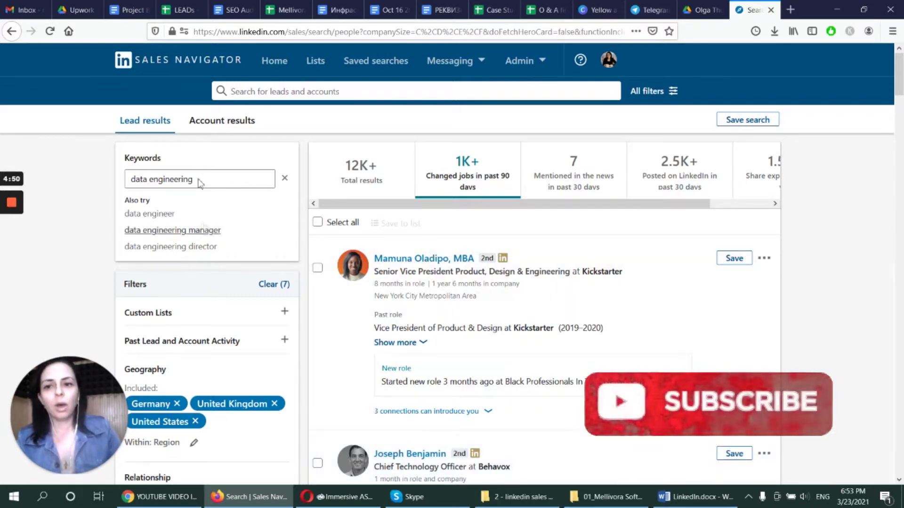
Check the 'data engineering' keyword in the lead search box
click(223, 178)
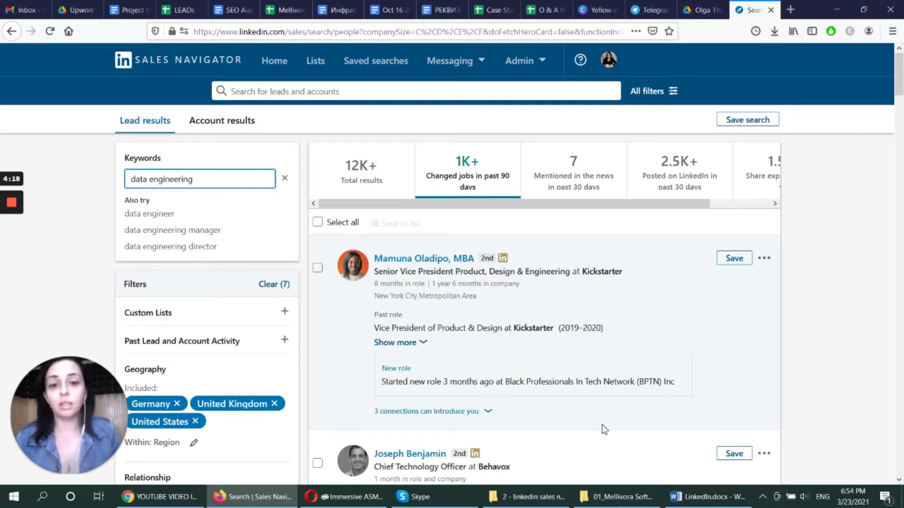
mouse_move(617, 497)
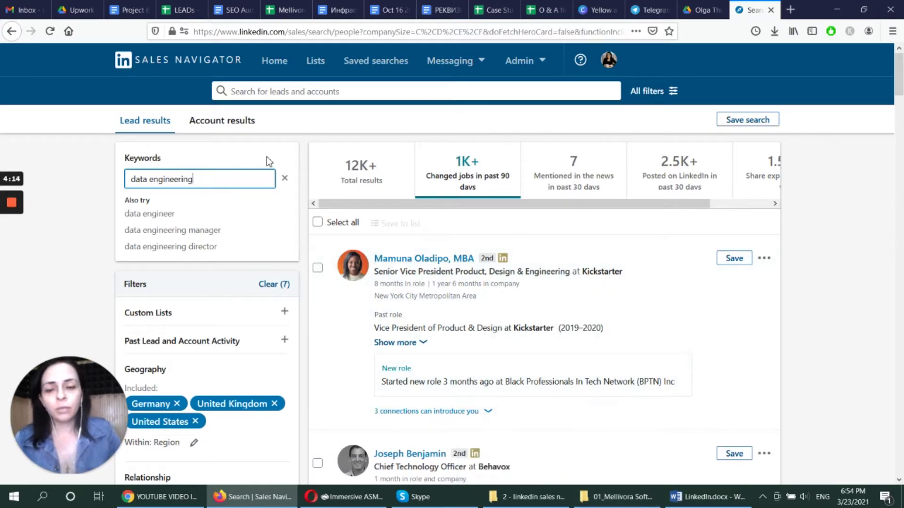
drag(238, 179, 87, 171)
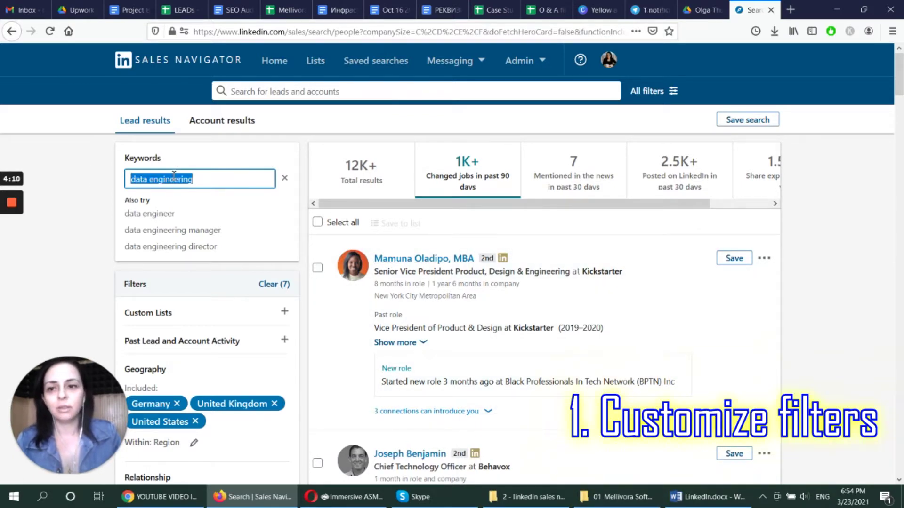
click(221, 178)
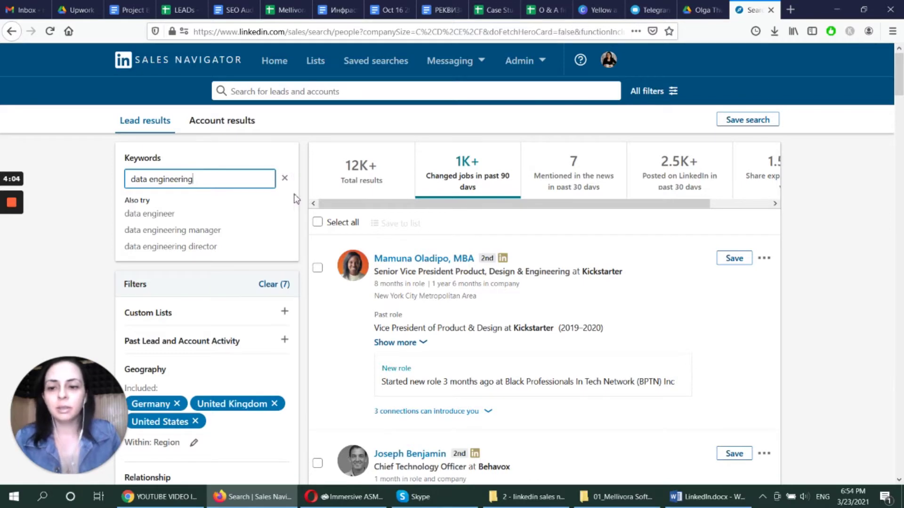
Review the Geography, Industry, Seniority, Function and Title filters, then bring up LinkedIn.docx in Word
scroll(296, 200, down, 3)
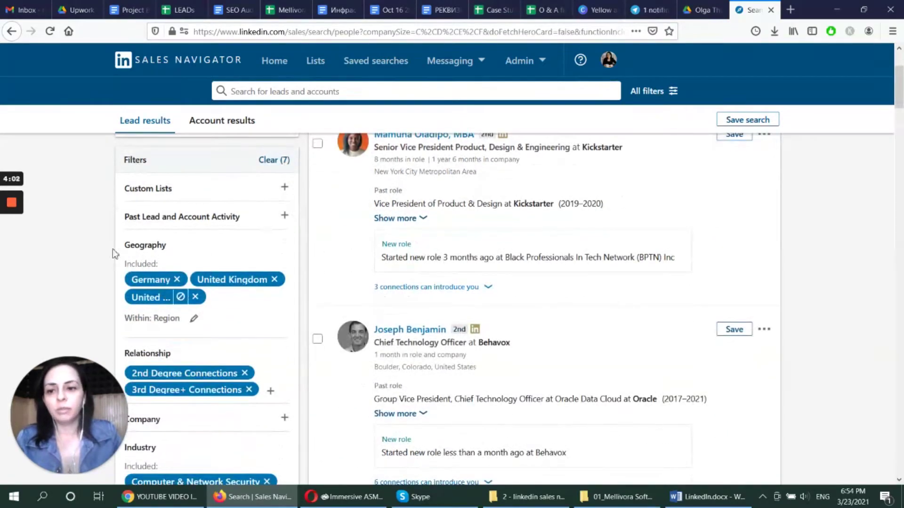
mouse_move(238, 282)
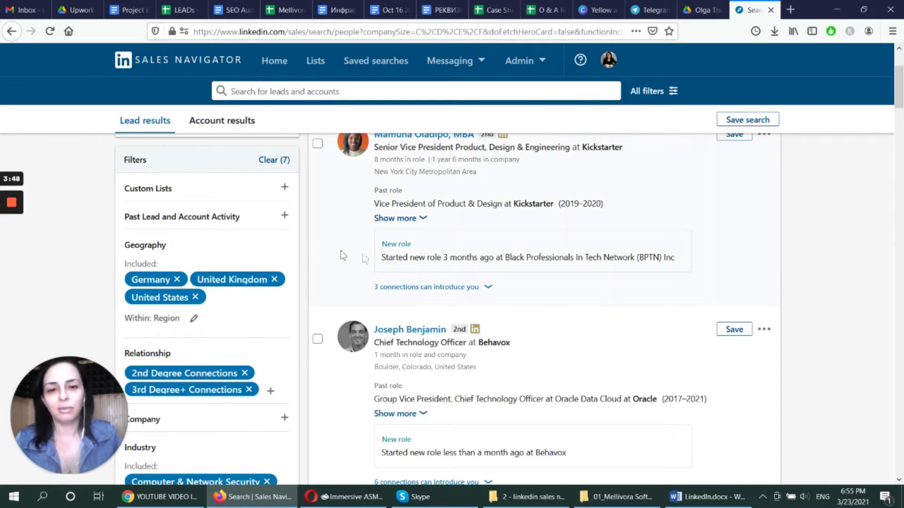
scroll(343, 264, down, 2)
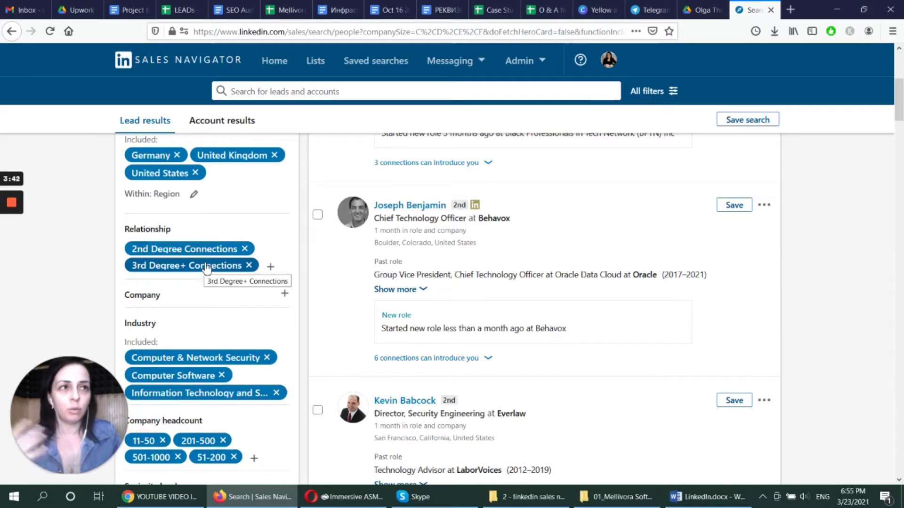
scroll(206, 269, down, 3)
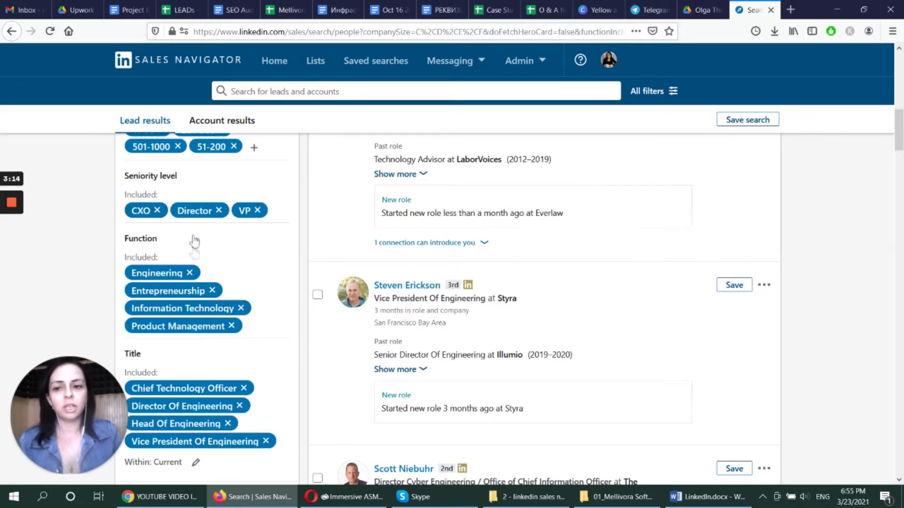
mouse_move(170, 275)
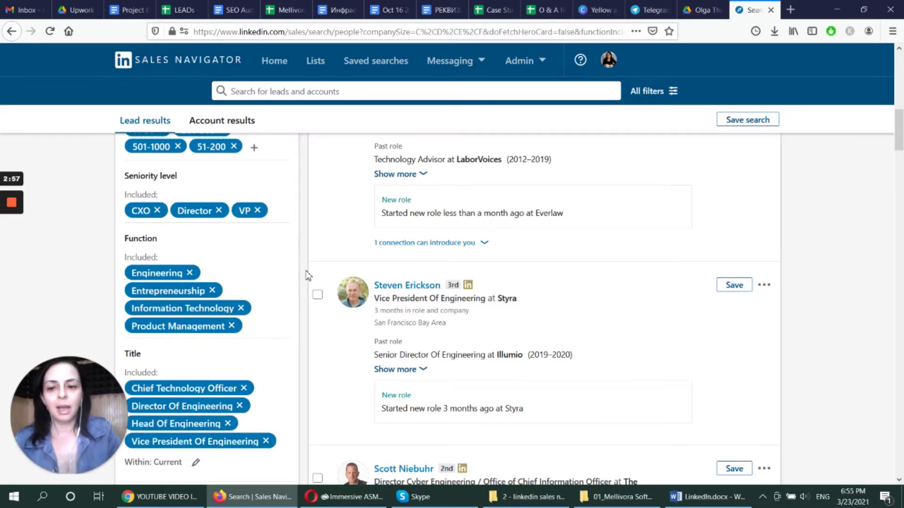
scroll(296, 272, down, 4)
scroll(419, 302, up, 2)
scroll(418, 302, up, 6)
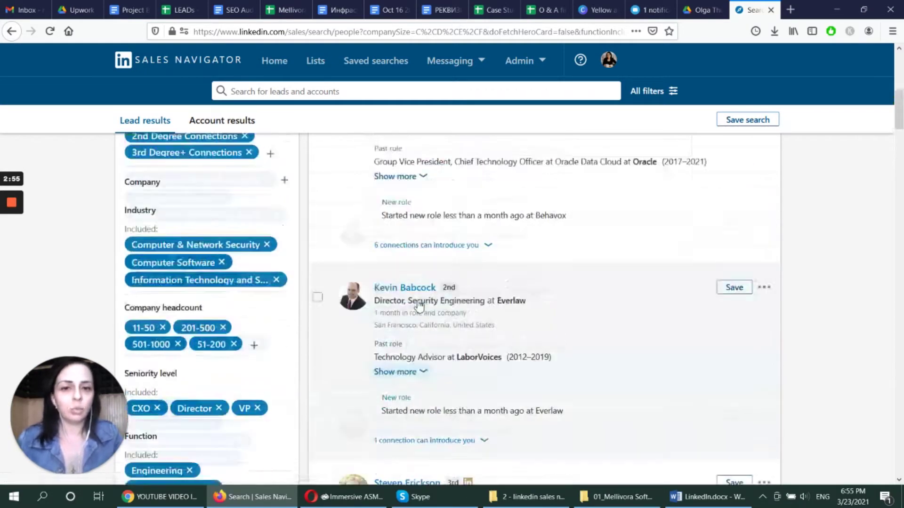
click(705, 499)
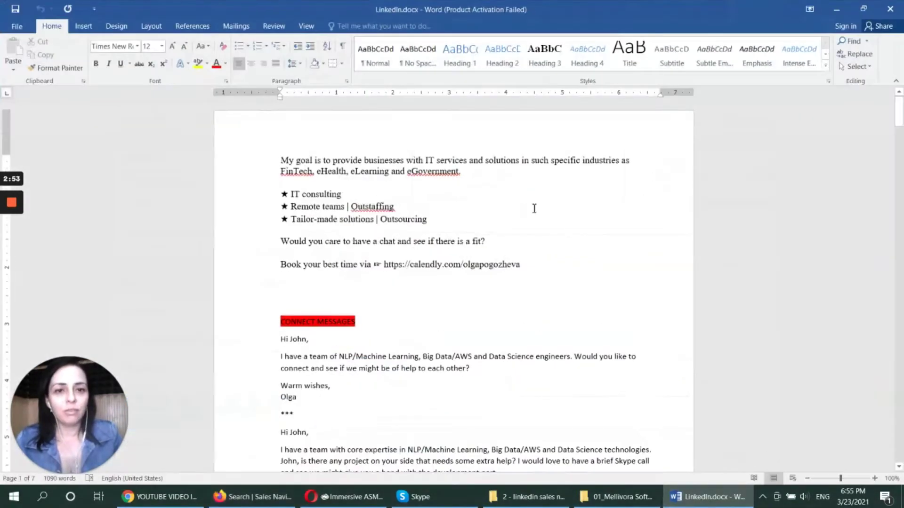
Copy the 'Dear John' data-engineering connect message from LinkedIn.docx and switch back
drag(900, 119, 889, 105)
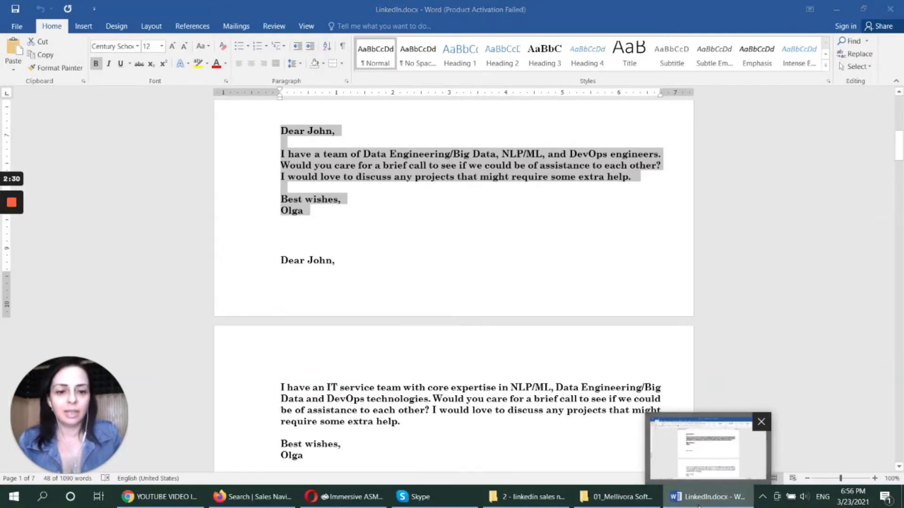
key(alt+Tab)
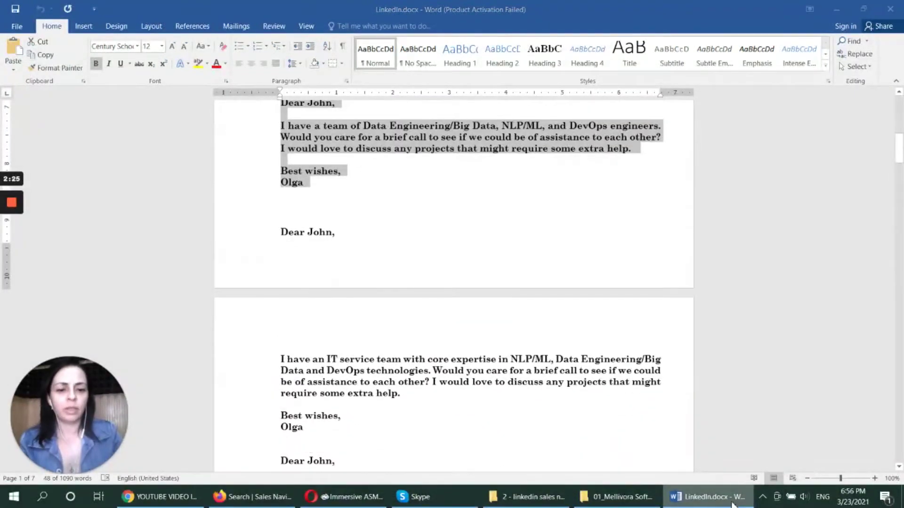
Invite the first lead with the pasted template, replacing 'John' with the lead's first name
click(732, 503)
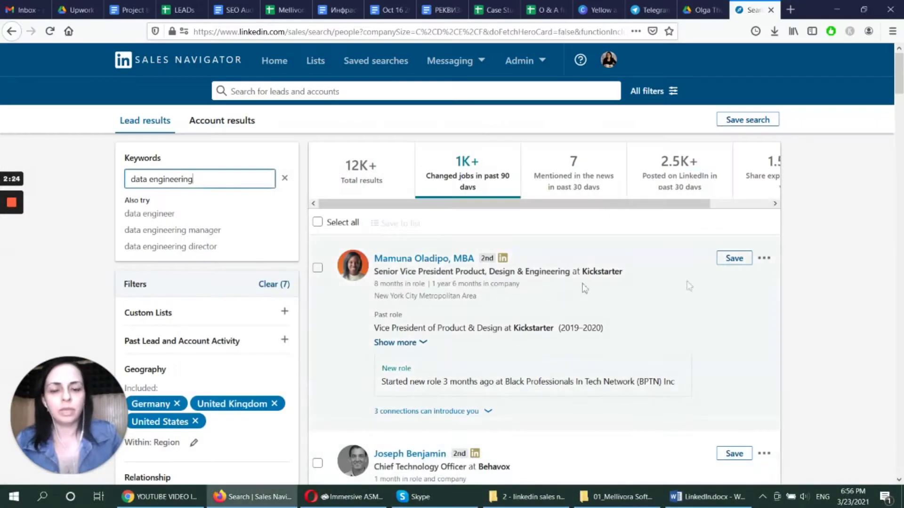
click(764, 259)
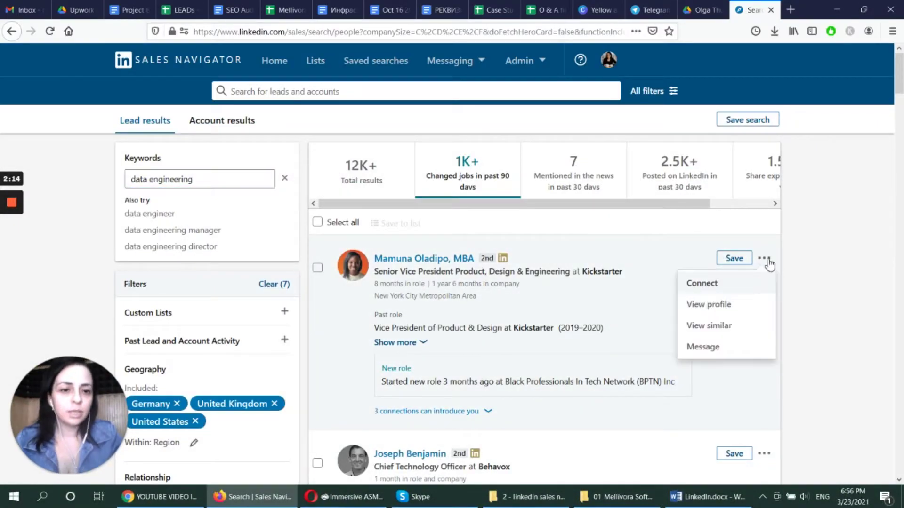
click(701, 283)
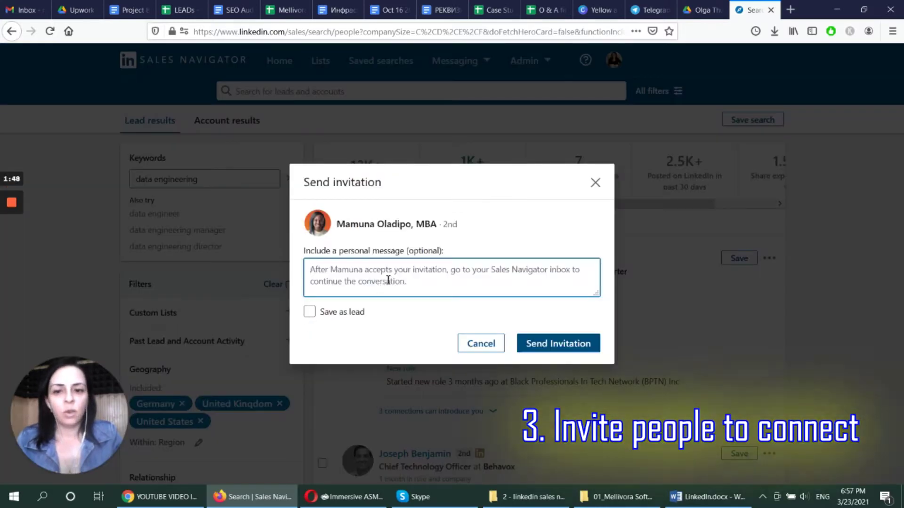
key(ctrl+v)
scroll(388, 276, up, 5)
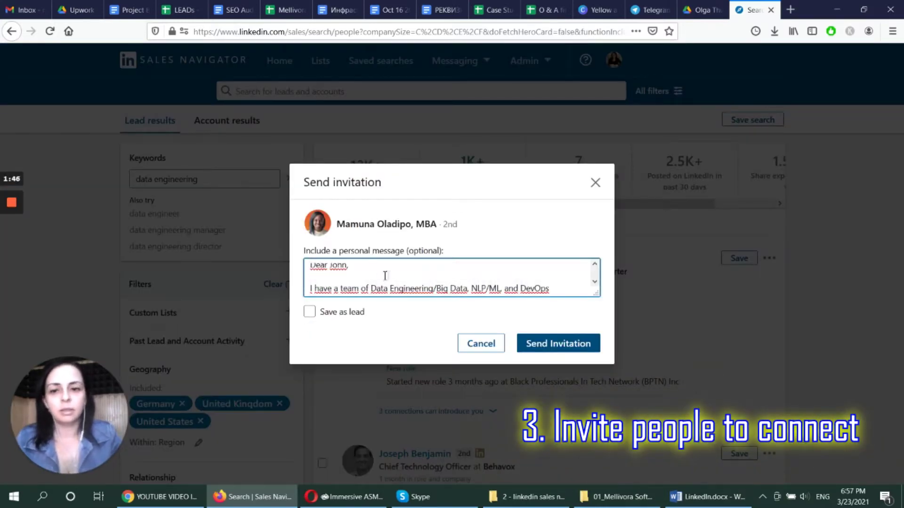
drag(329, 267, 347, 267)
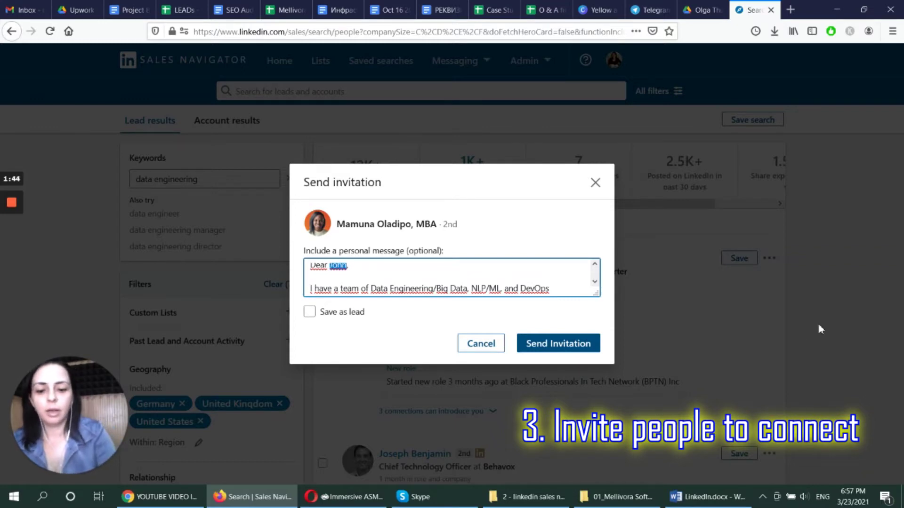
text(Mamuna)
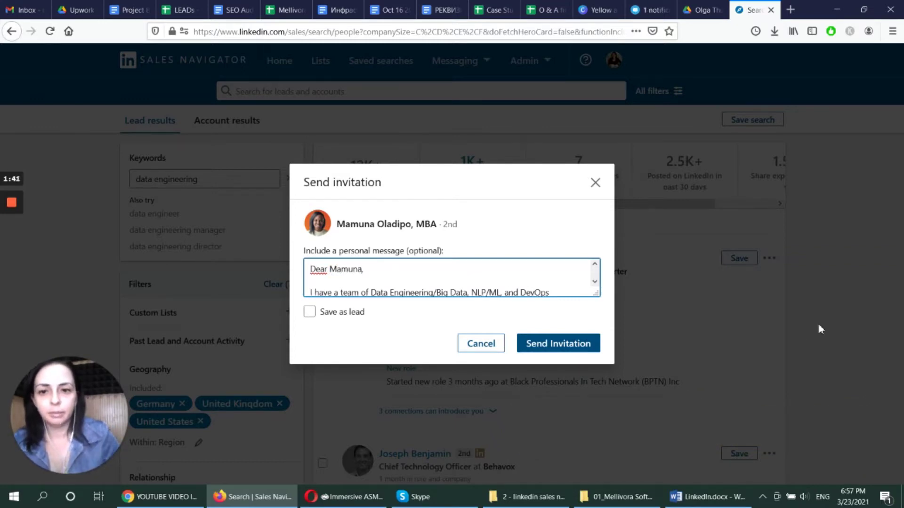
key(Down)
drag(328, 272, 299, 274)
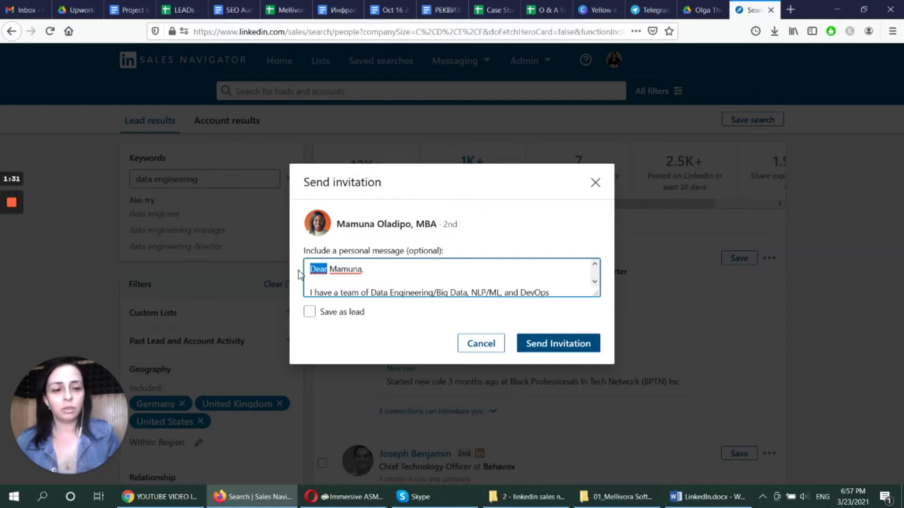
click(408, 264)
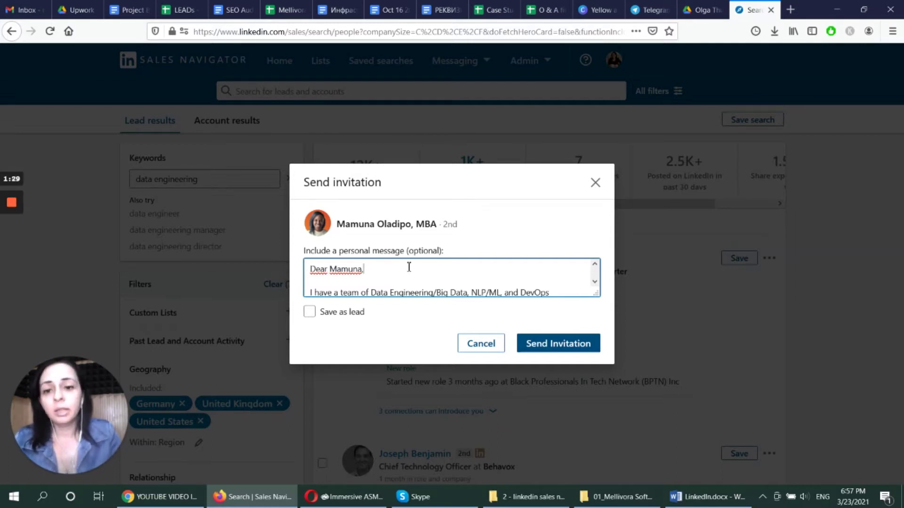
scroll(408, 264, down, 5)
click(573, 344)
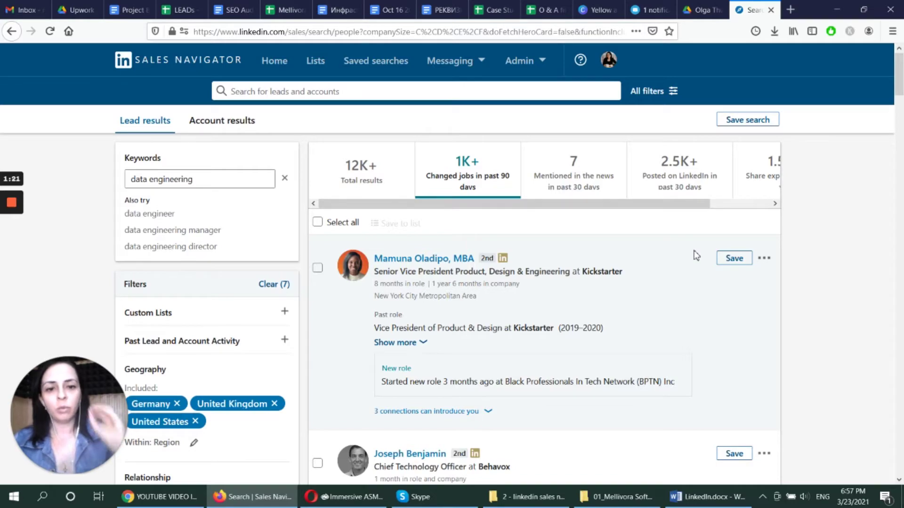
Invite the second lead with the pasted template, swapping the previous name for this lead's first name
scroll(697, 254, down, 3)
scroll(725, 254, down, 3)
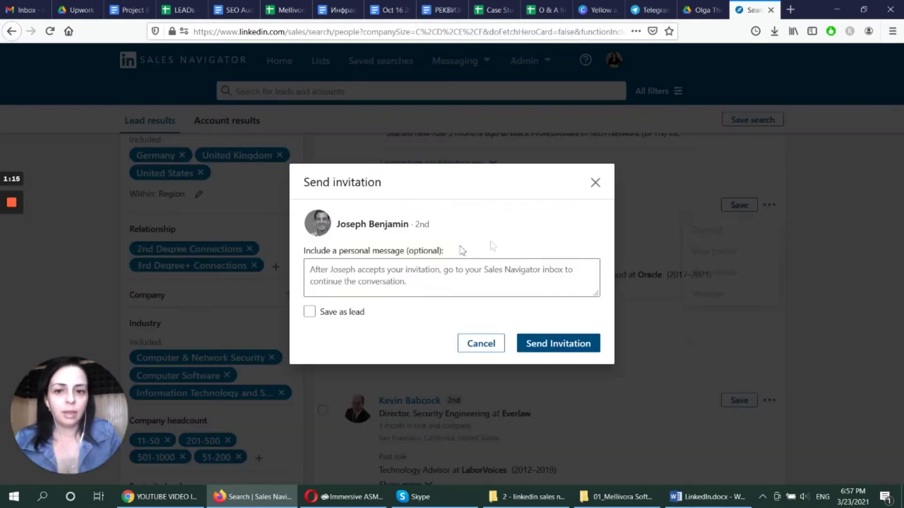
click(416, 288)
key(ctrl+v)
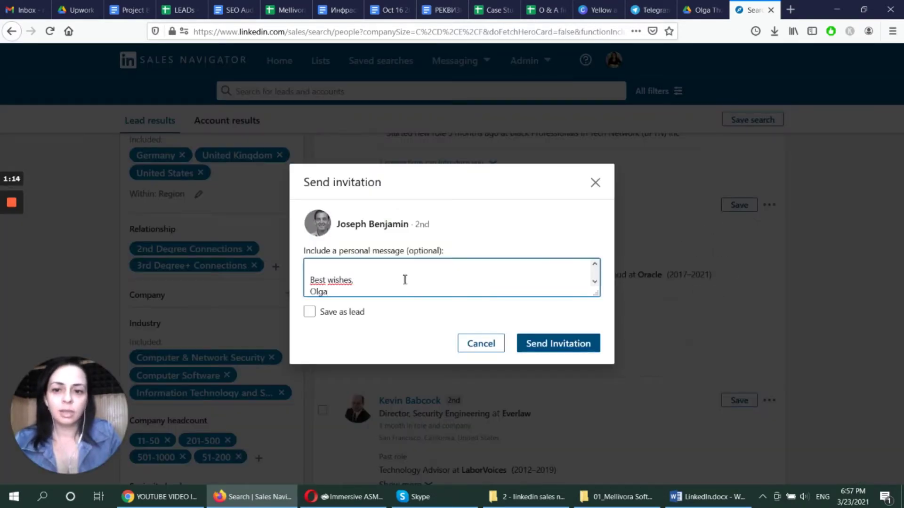
scroll(404, 279, up, 5)
double_click(343, 268)
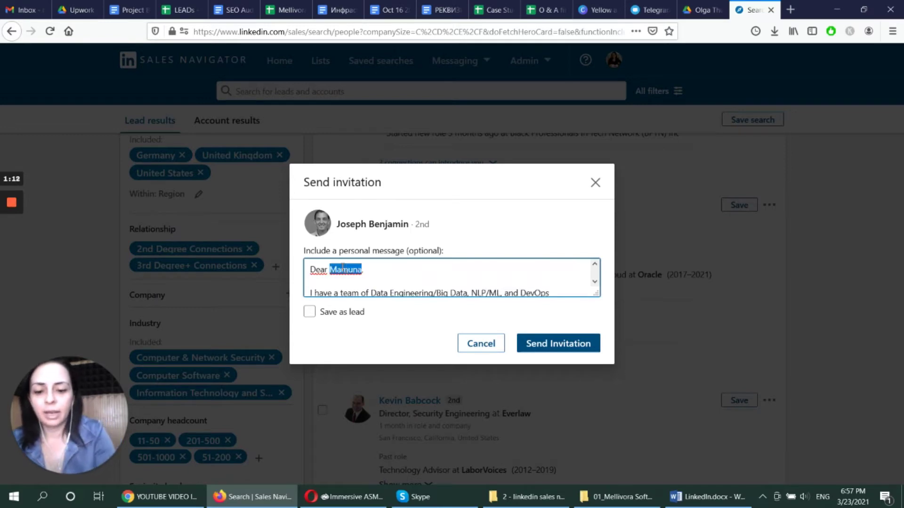
text(Joseph)
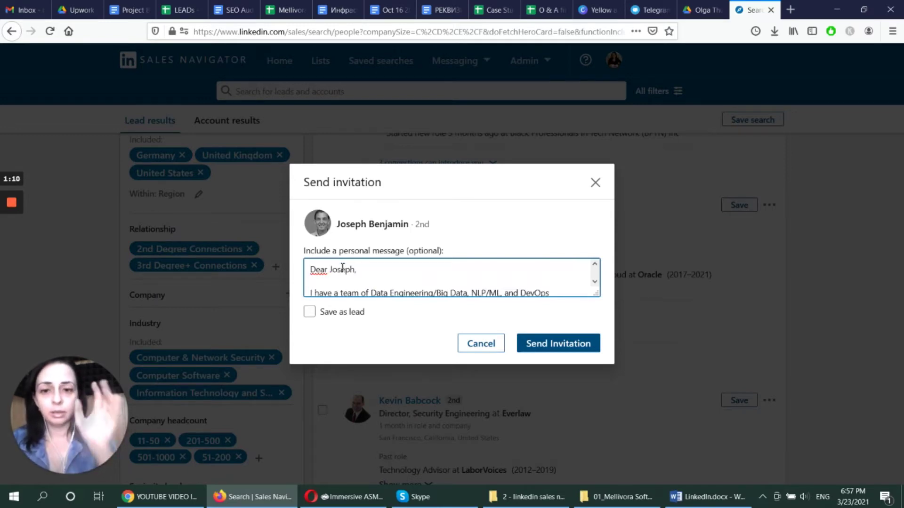
click(571, 346)
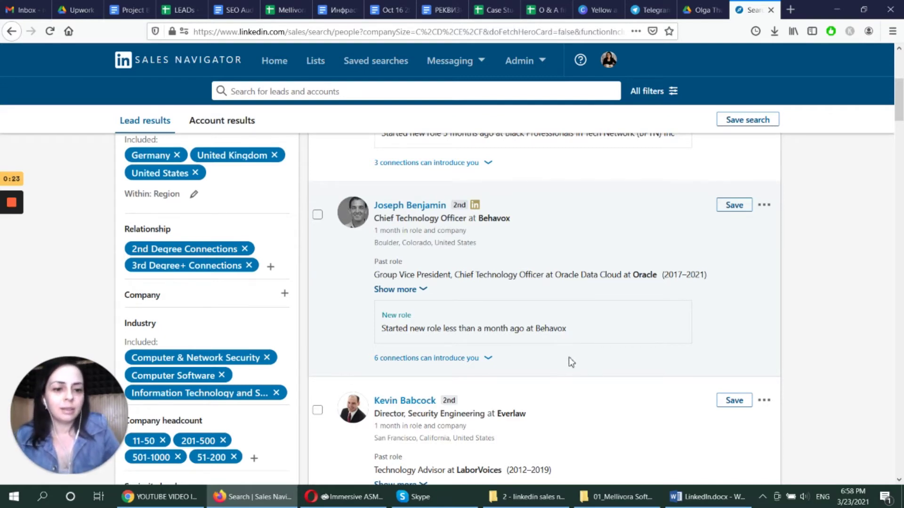
Confirm the Everlaw director's connection invitation already shows as Pending
scroll(786, 219, down, 2)
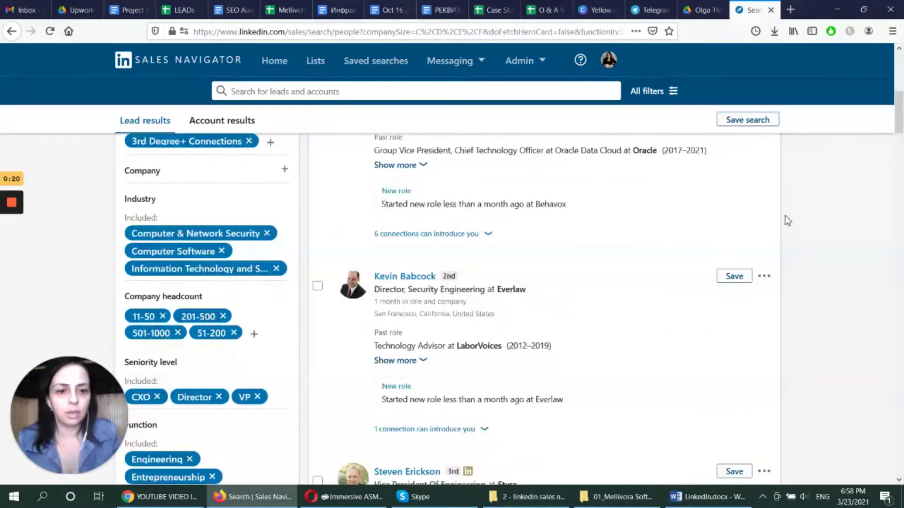
scroll(787, 220, down, 2)
click(764, 152)
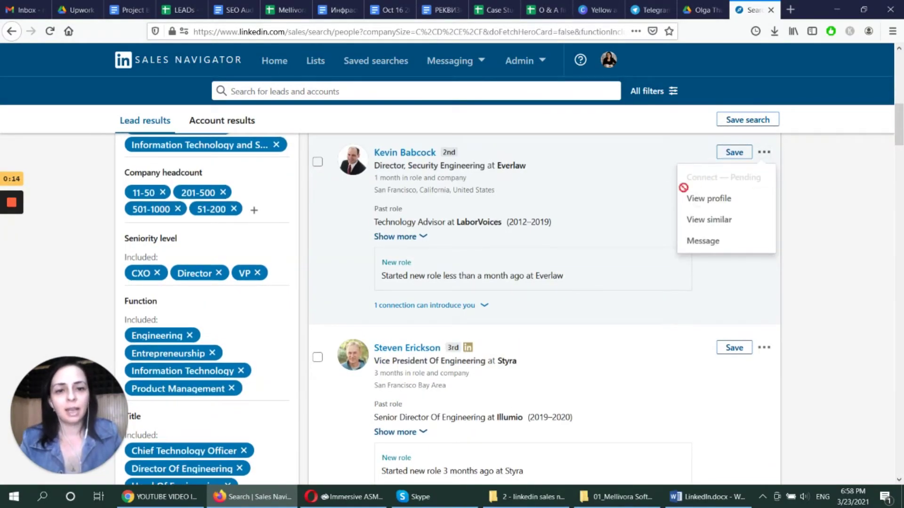
click(813, 225)
Send a connection invitation to the Styra engineering VP
scroll(813, 225, down, 2)
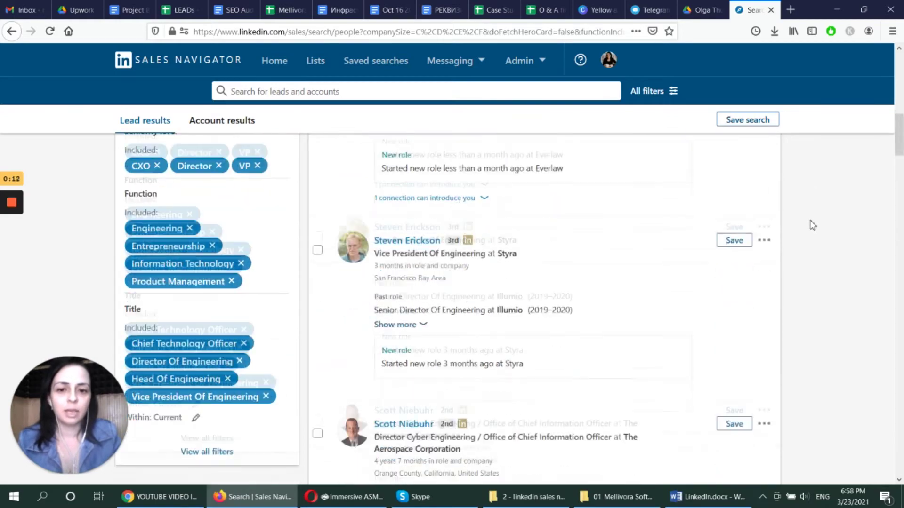
click(763, 223)
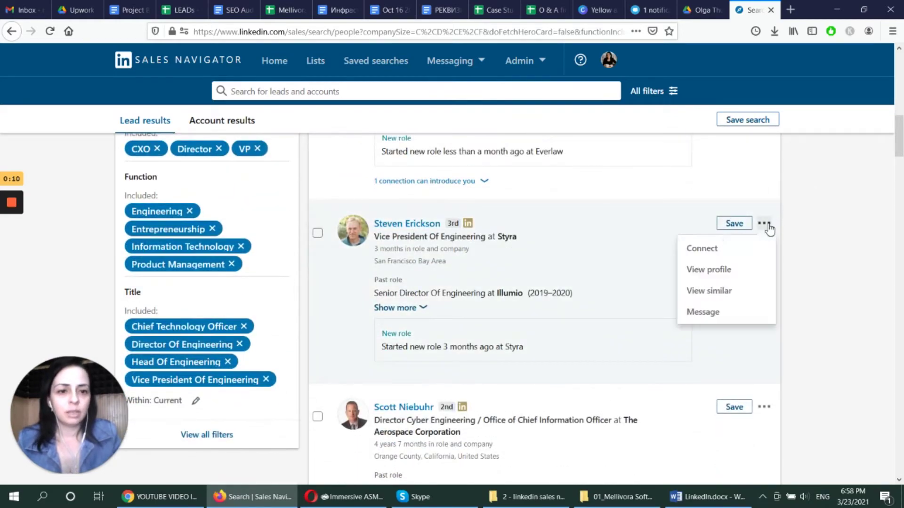
click(725, 248)
click(560, 343)
scroll(762, 279, down, 7)
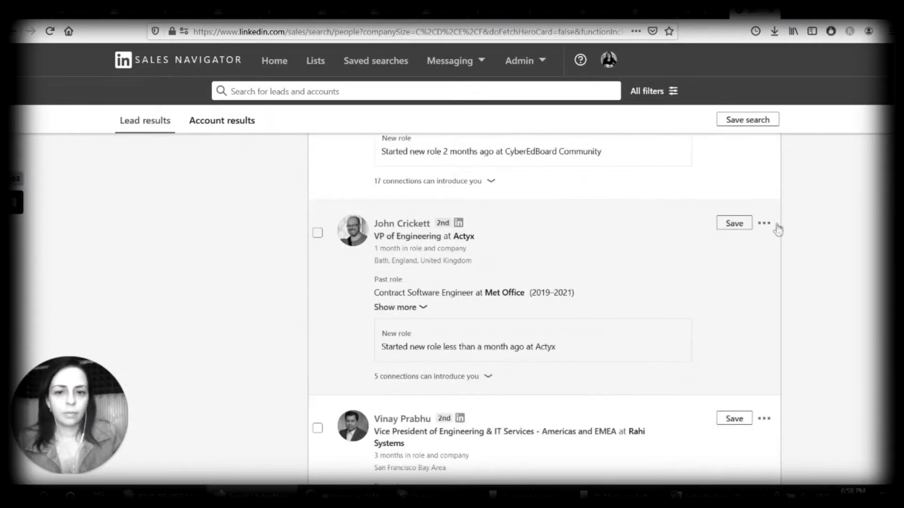
click(764, 223)
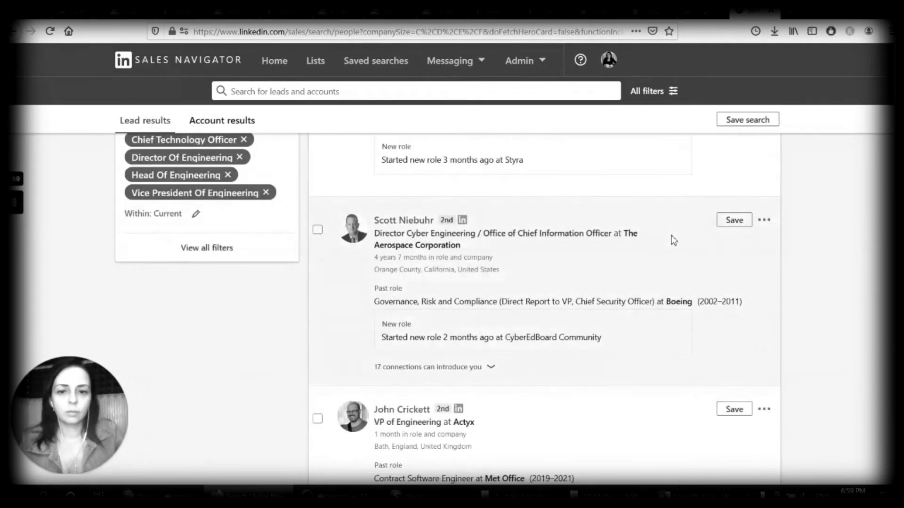
Send the next lead an invitation with the pasted letter, greeting them by first name
scroll(678, 245, down, 4)
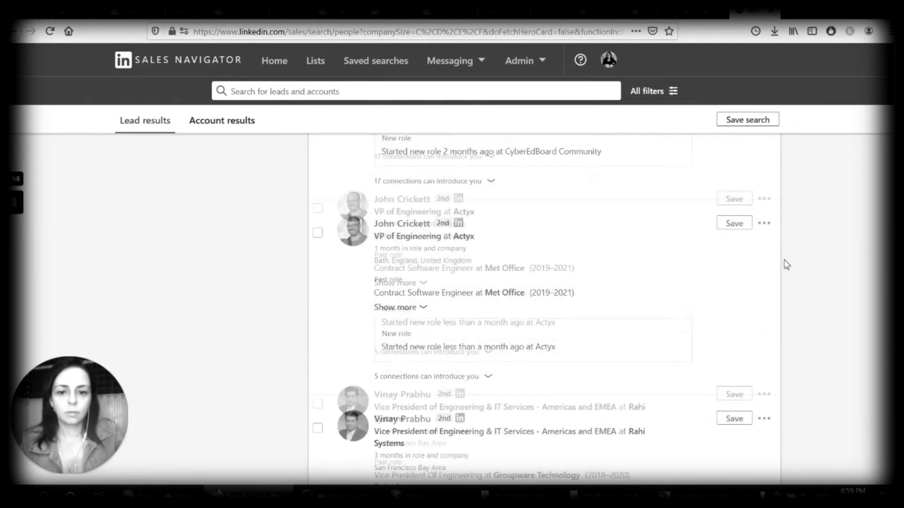
scroll(781, 259, down, 5)
click(763, 254)
click(706, 278)
click(456, 275)
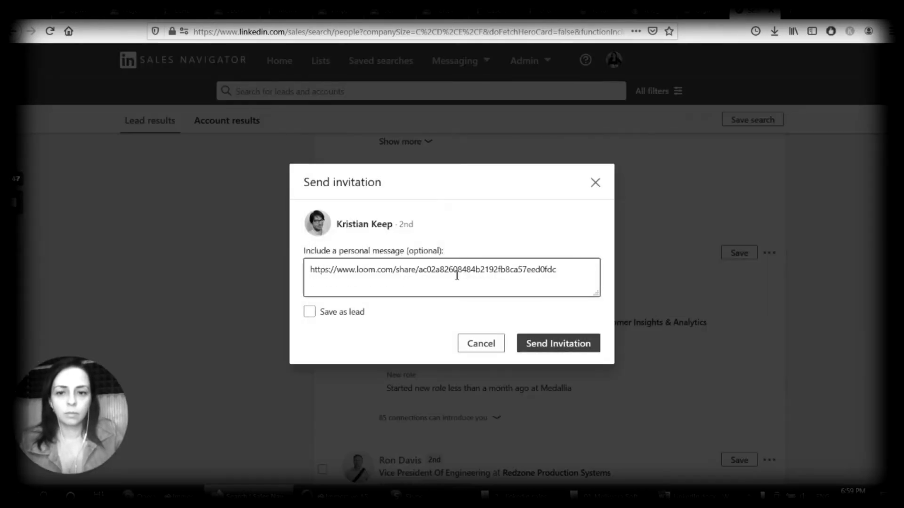
key(ctrl+a)
key(BackSpace)
key(ctrl+v)
double_click(342, 269)
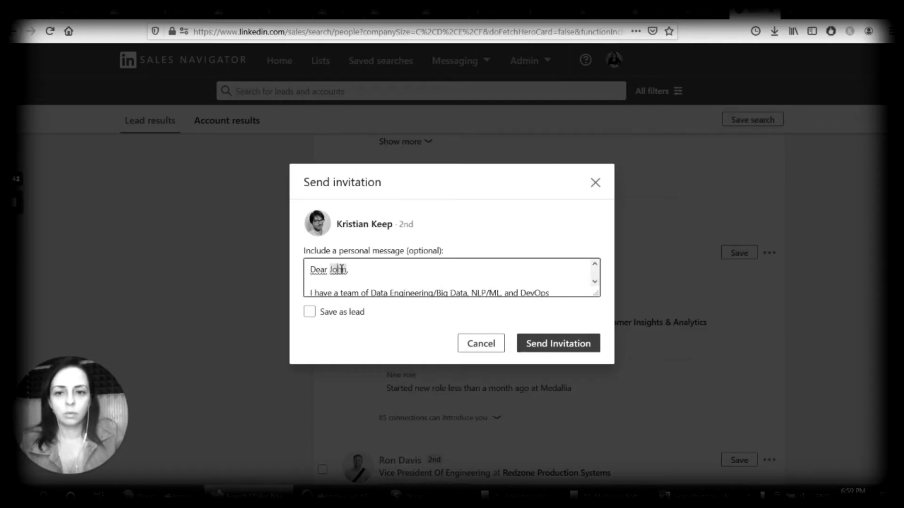
text(Kristian)
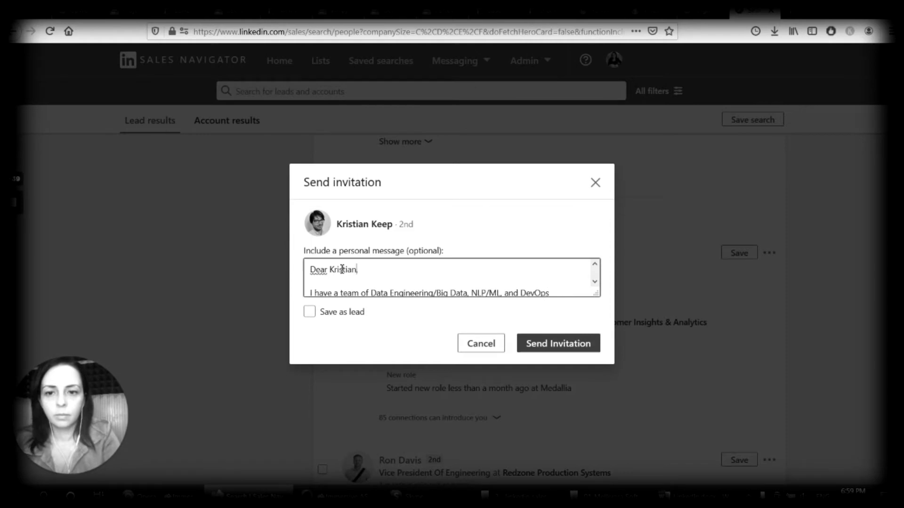
click(581, 345)
Start the Redzone Production Systems lead's invitation, paste the letter, and enter the required email address
scroll(597, 282, down, 5)
click(763, 211)
click(716, 235)
key(ctrl+v)
double_click(335, 269)
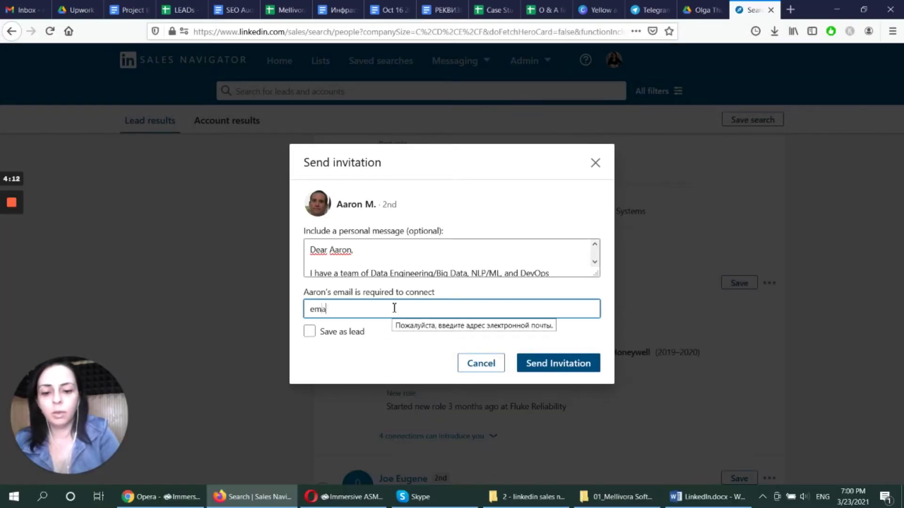
text(il@ex)
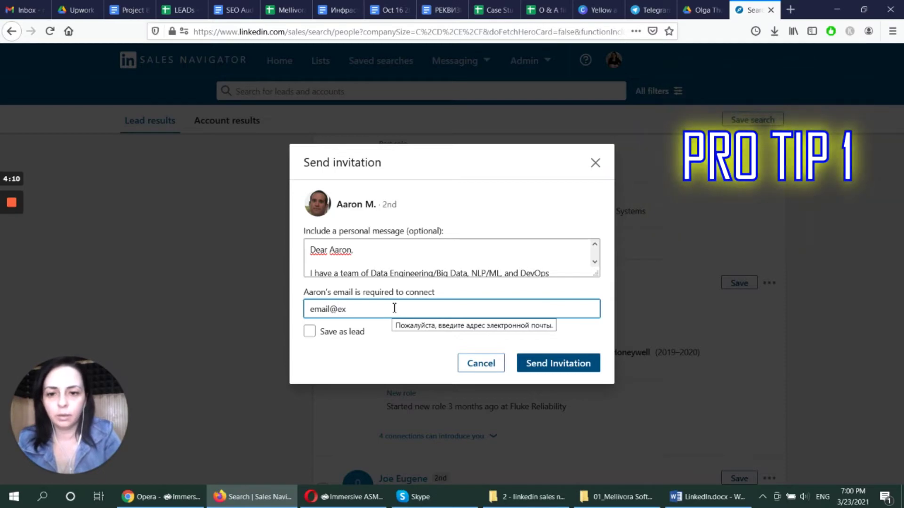
text(ample.com)
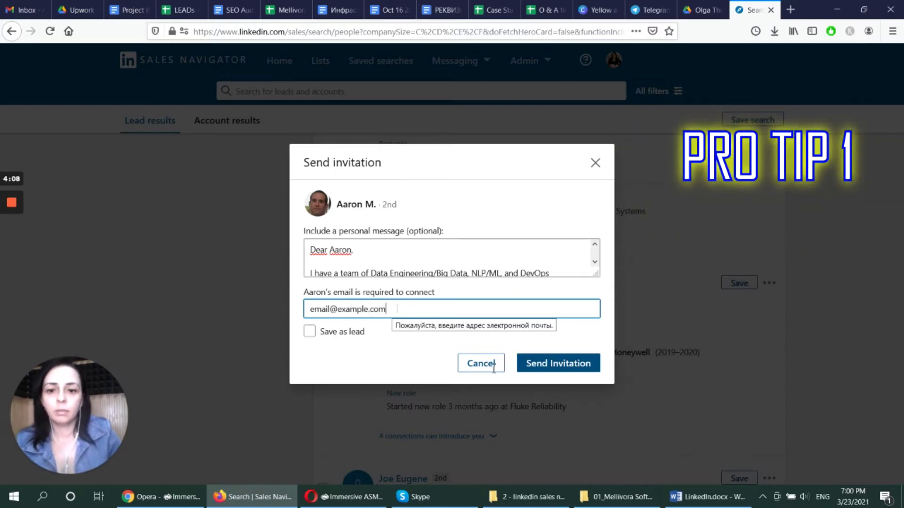
click(582, 366)
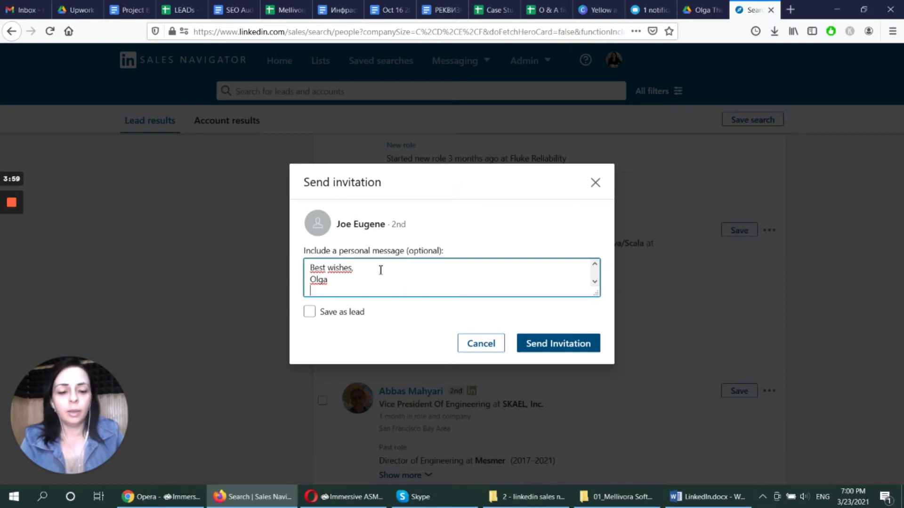
Fix the greeting name's ending and send the Publicis Sapient lead's invitation
scroll(381, 270, up, 5)
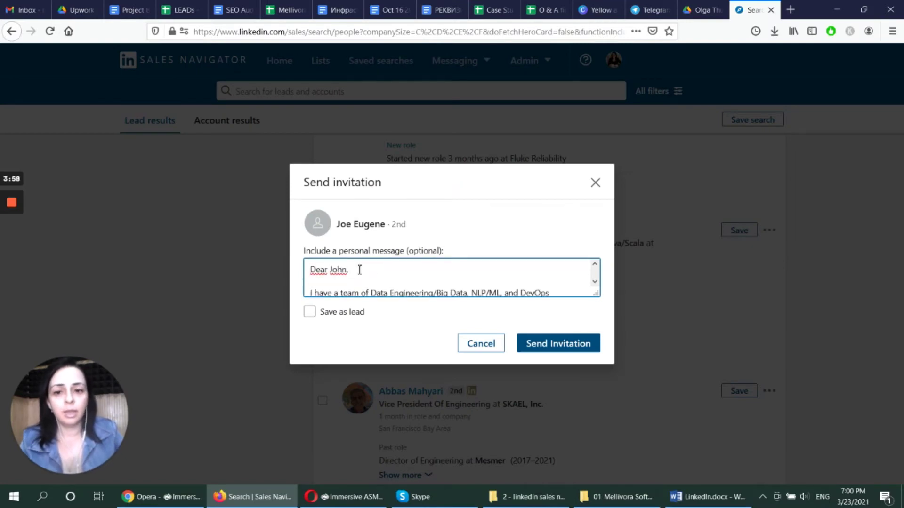
key(BackSpace)
key(BackSpace)
key(BackSpace)
text(e)
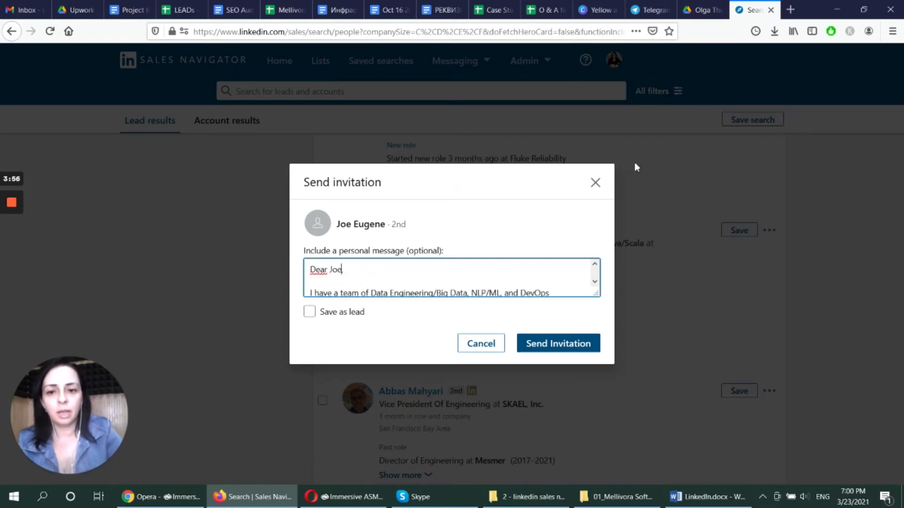
click(580, 346)
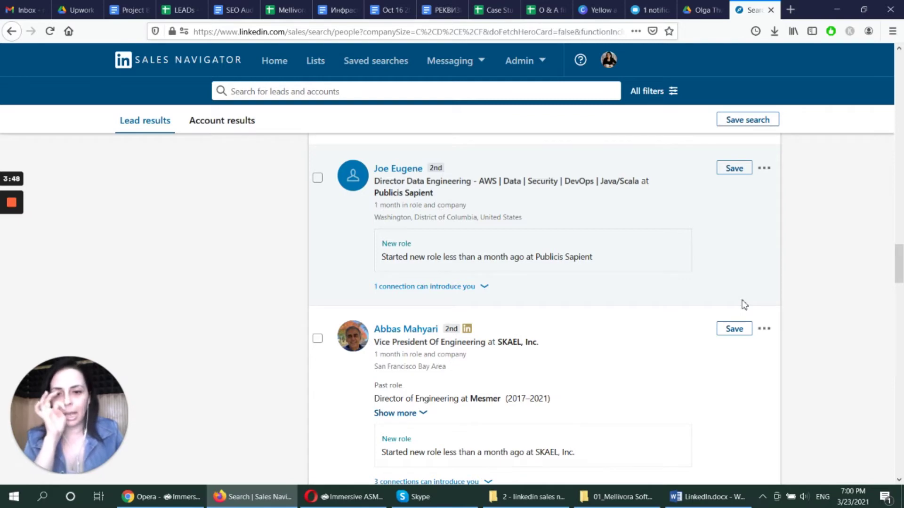
Invite the SKAEL, Inc. engineering VP with the greeting addressed to his first name
scroll(767, 268, down, 3)
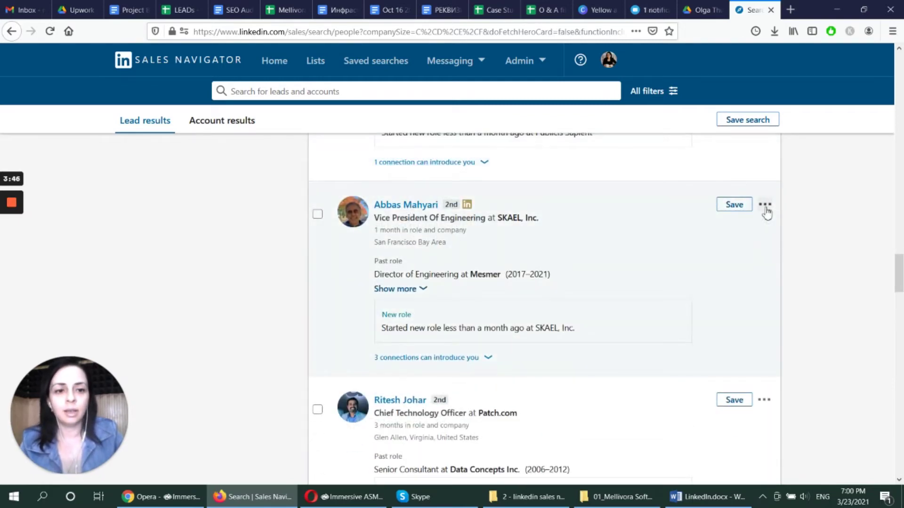
click(765, 205)
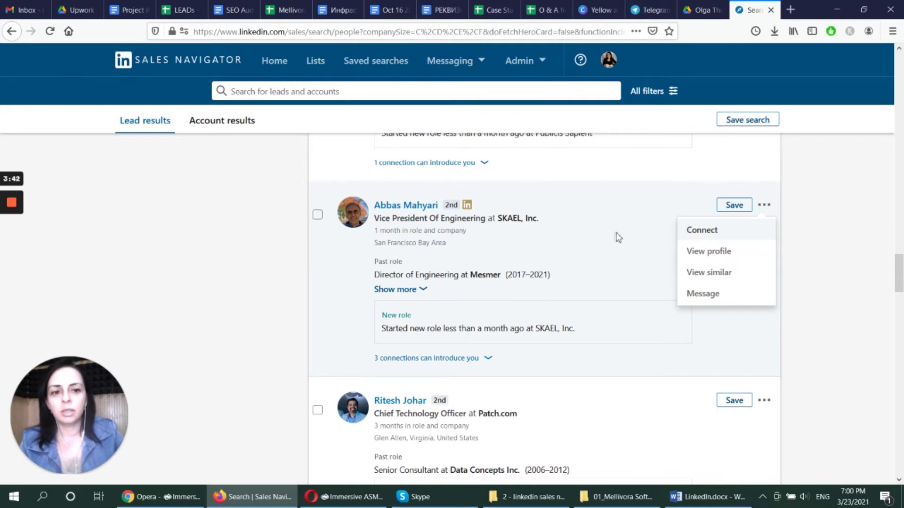
triple_click(833, 276)
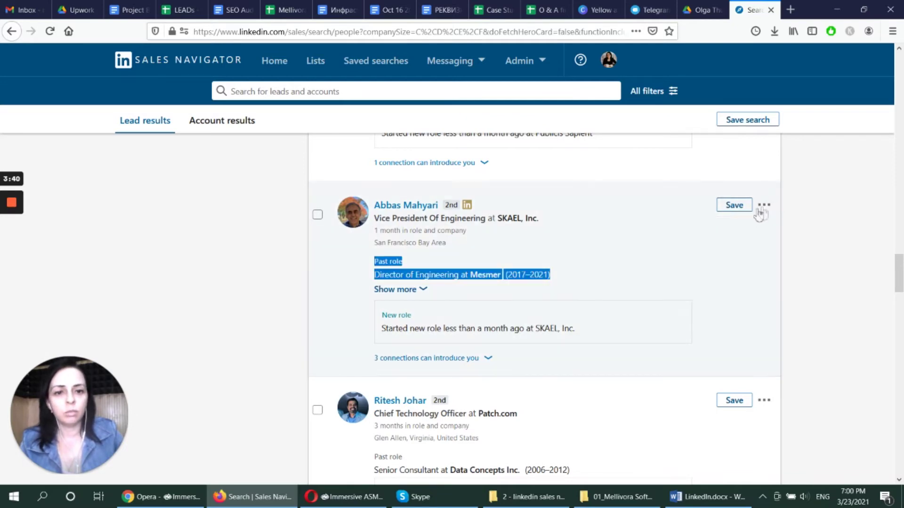
text(Abbas,)
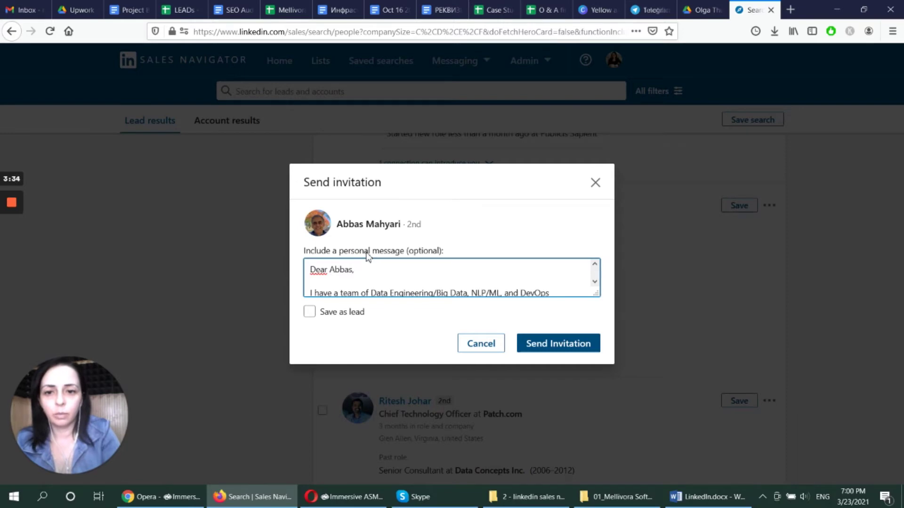
click(579, 345)
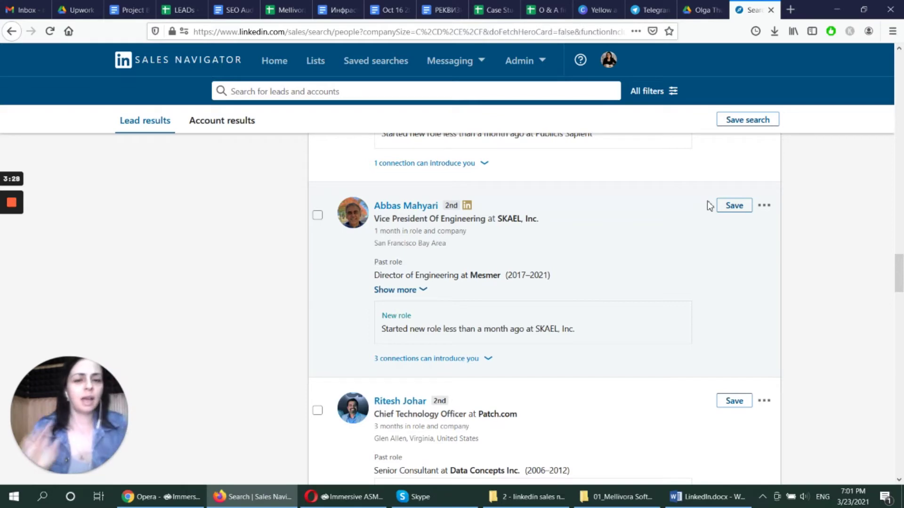
Start the Patch.com lead's invitation with the pasted letter and correct the greeting name
scroll(702, 204, down, 3)
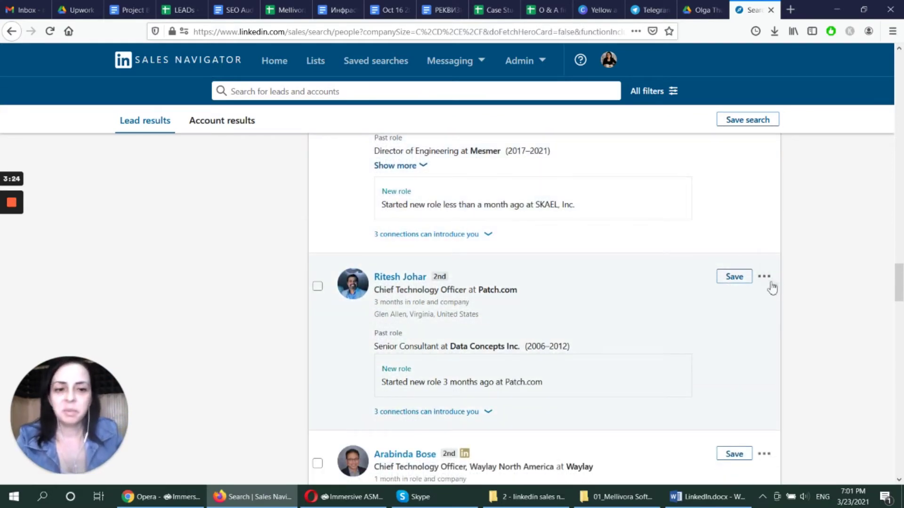
click(765, 279)
click(735, 305)
click(532, 278)
text(Best wishes, Olga)
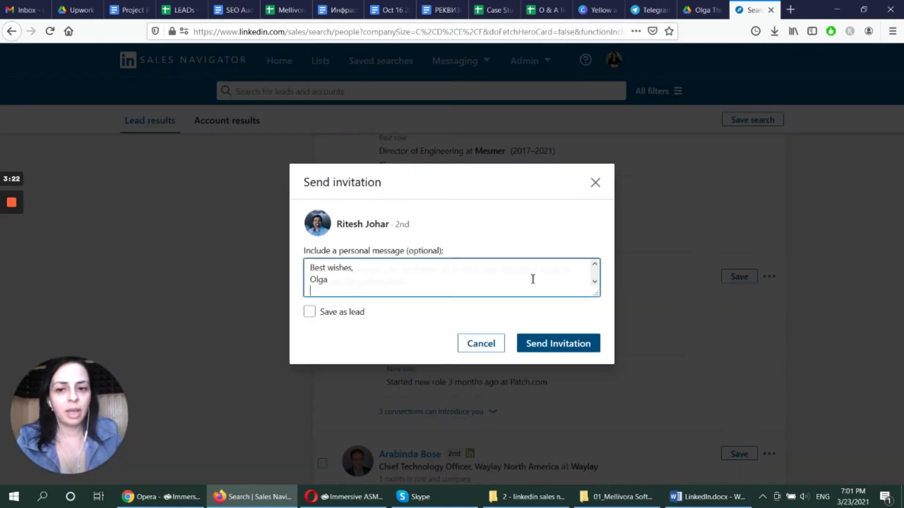
scroll(441, 263, up, 5)
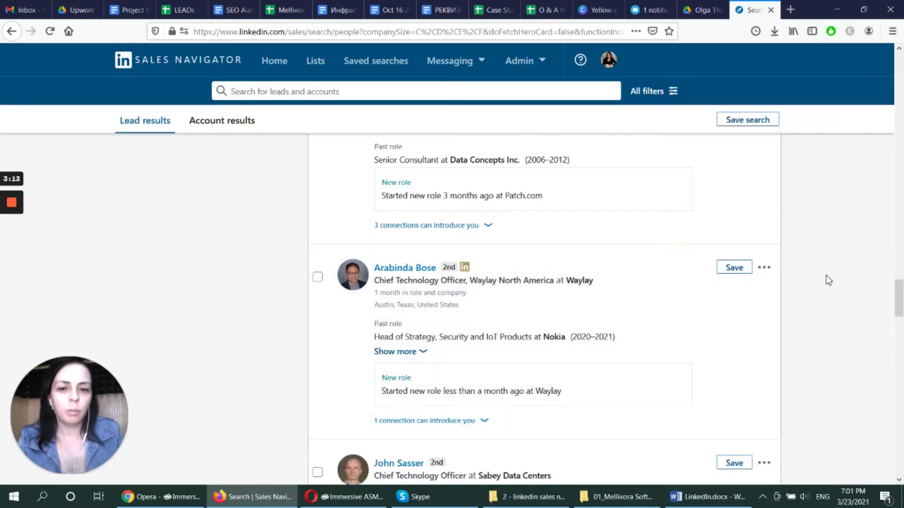
scroll(777, 310, down, 4)
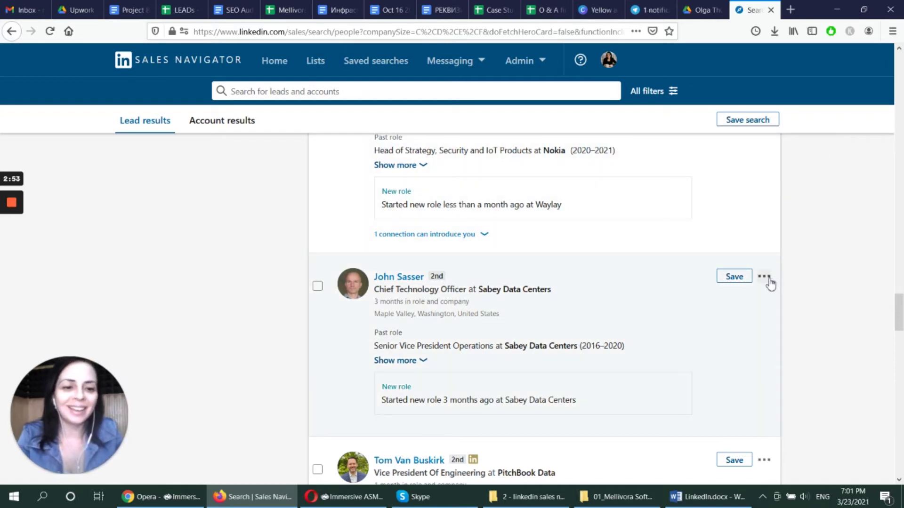
scroll(768, 279, down, 4)
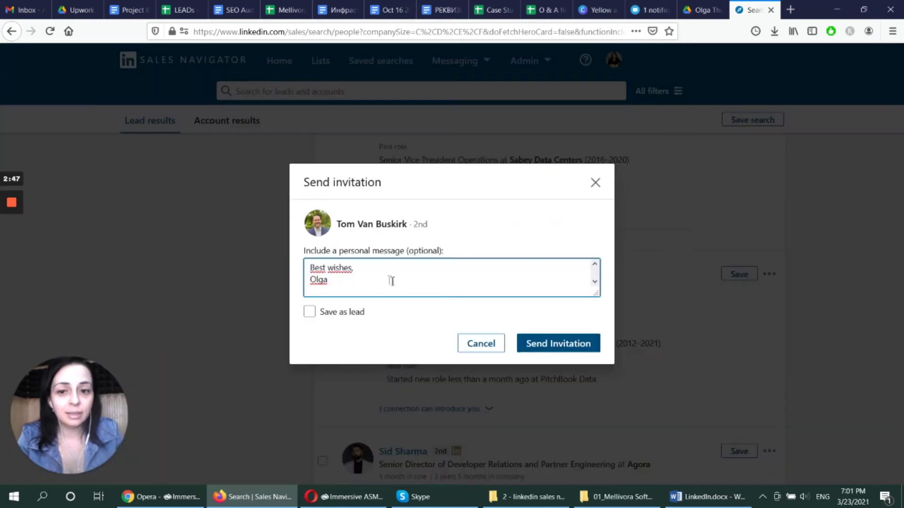
scroll(353, 272, up, 5)
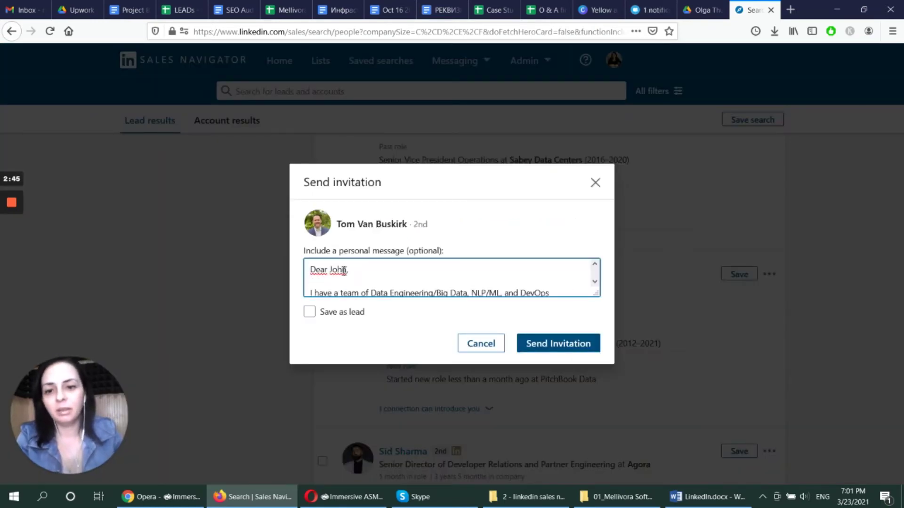
drag(349, 272, 329, 270)
text(T)
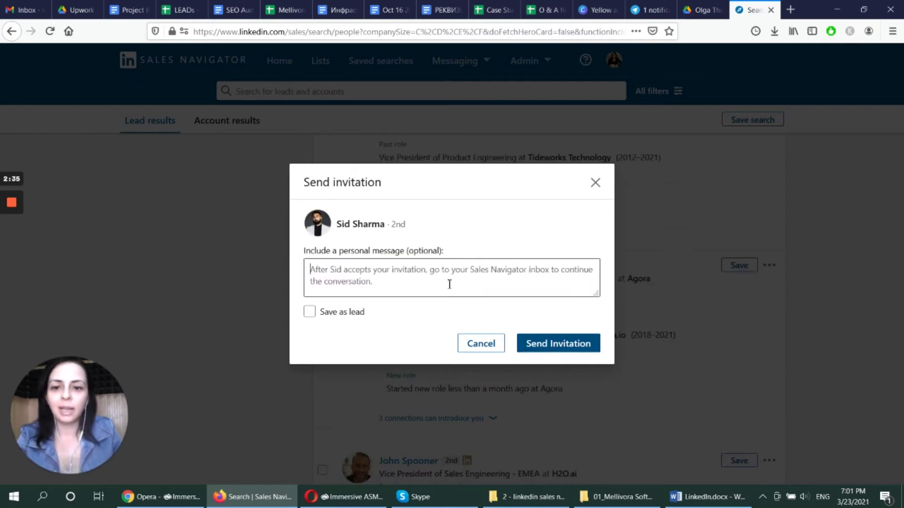
Paste the letter for the Agora lead, correct the greeting name, and send the invitation
key(ctrl+v)
scroll(442, 275, up, 5)
drag(348, 271, 330, 269)
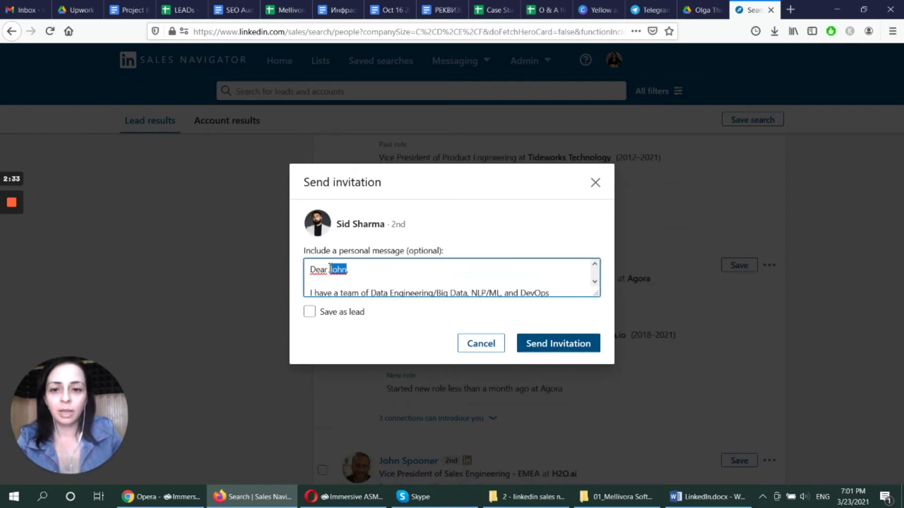
text(Sid)
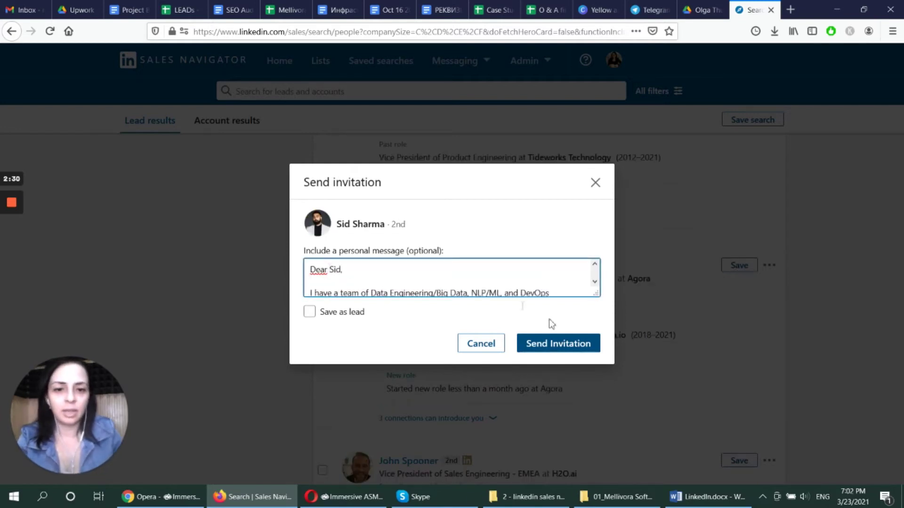
click(575, 344)
scroll(611, 330, down, 4)
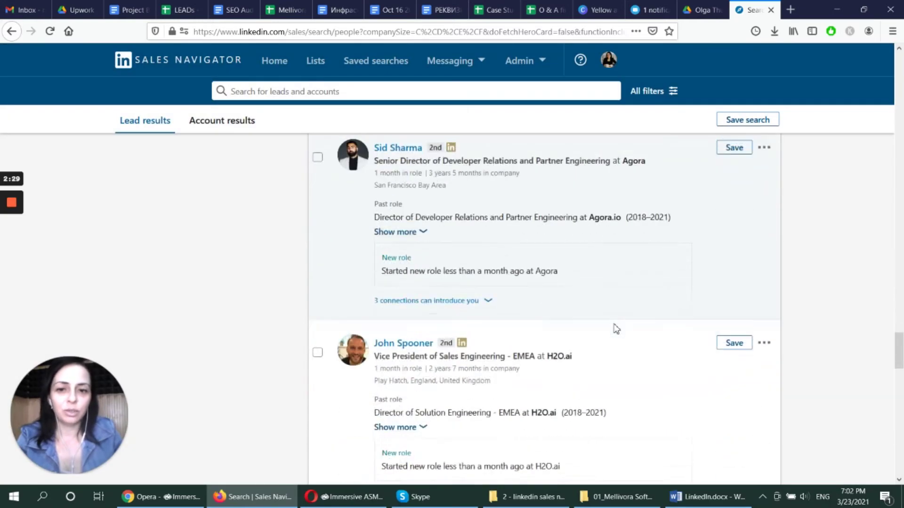
click(764, 274)
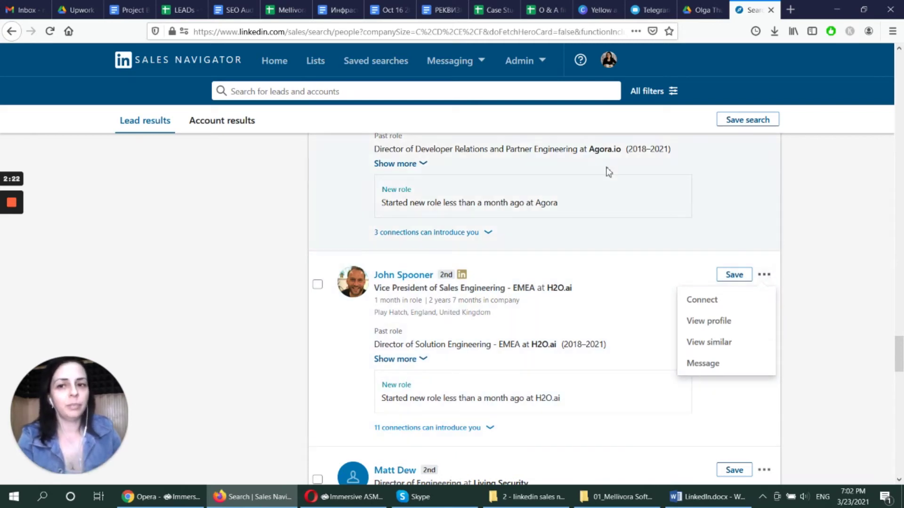
click(847, 261)
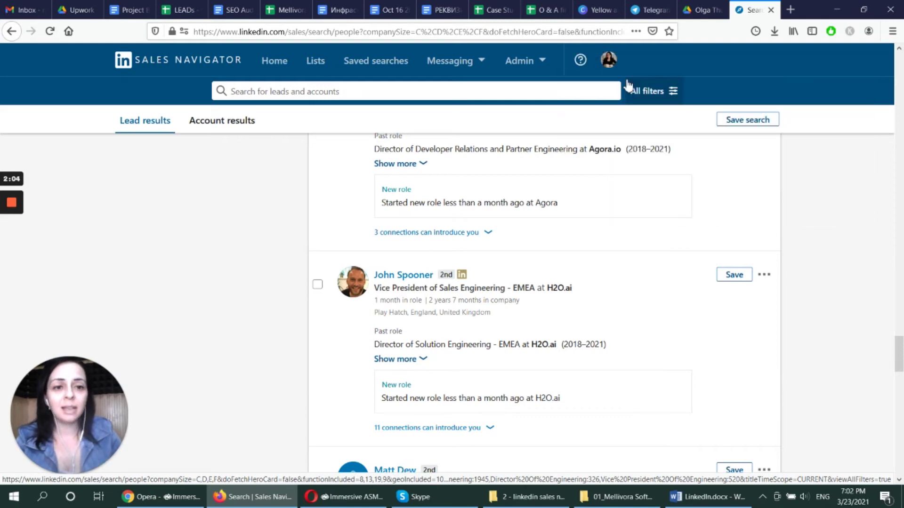
drag(900, 345, 899, 63)
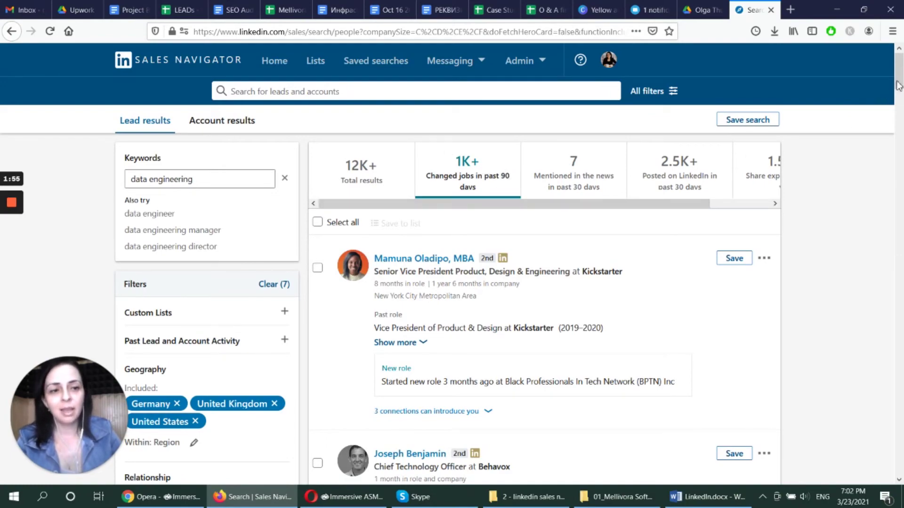
drag(899, 75, 892, 248)
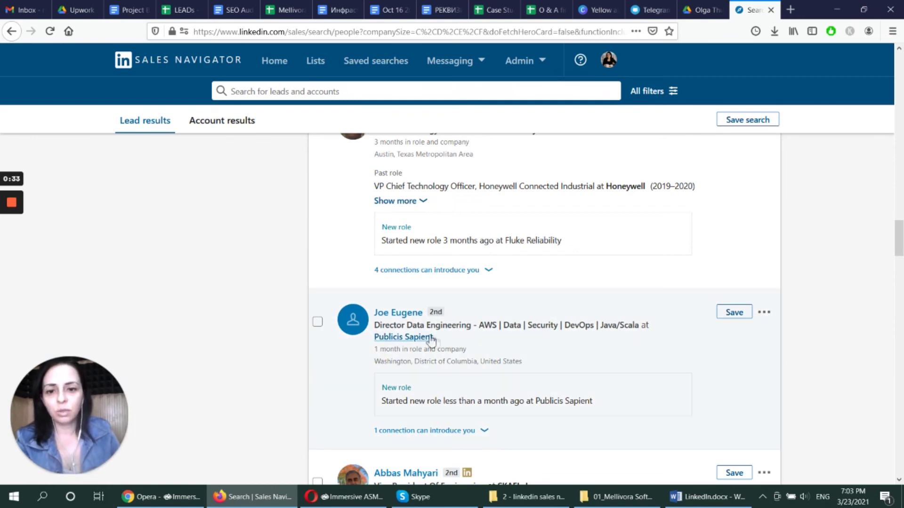
drag(433, 337, 386, 326)
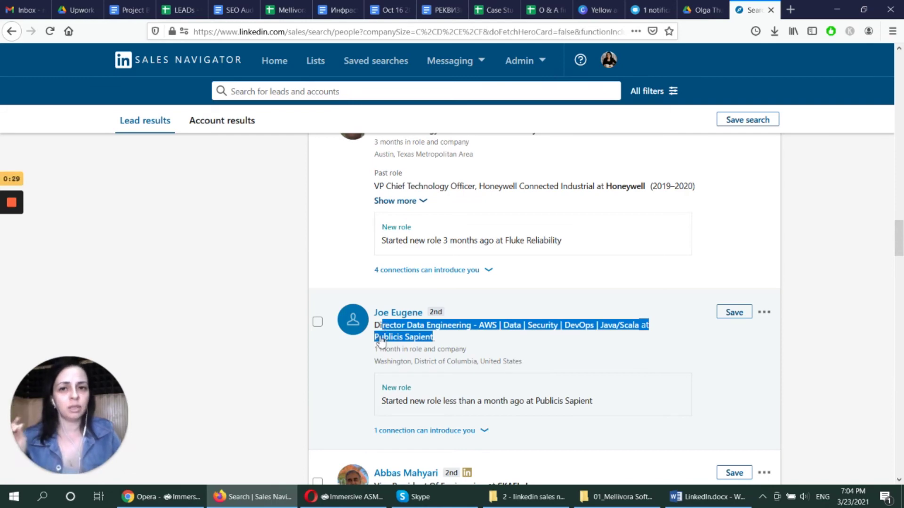
click(470, 329)
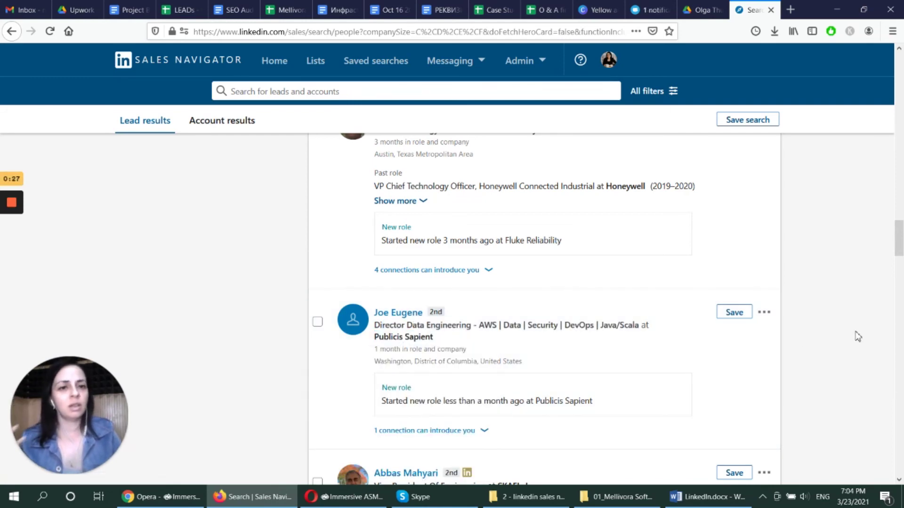